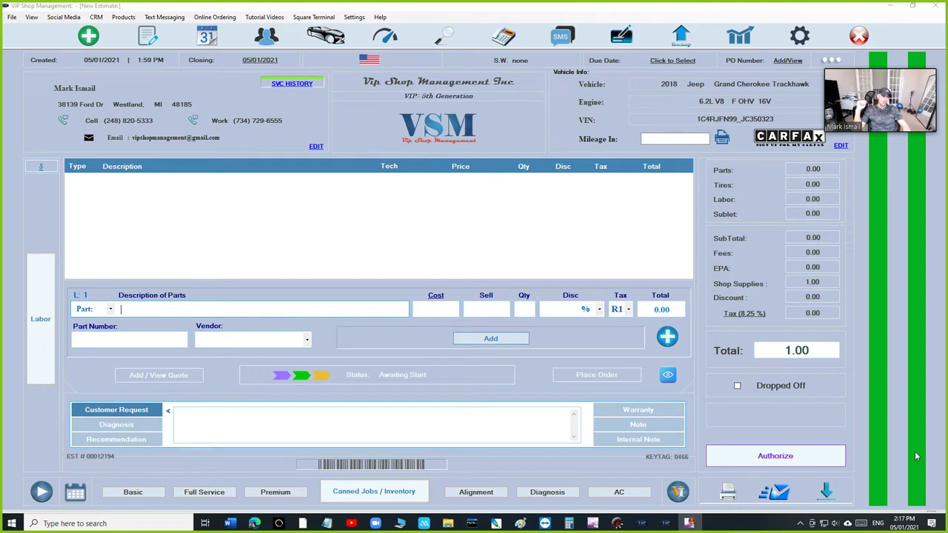
- Set the estimate's keytag number to 4515 and print the keytag label
{"action": "left_click", "coordinate": [670, 461]}
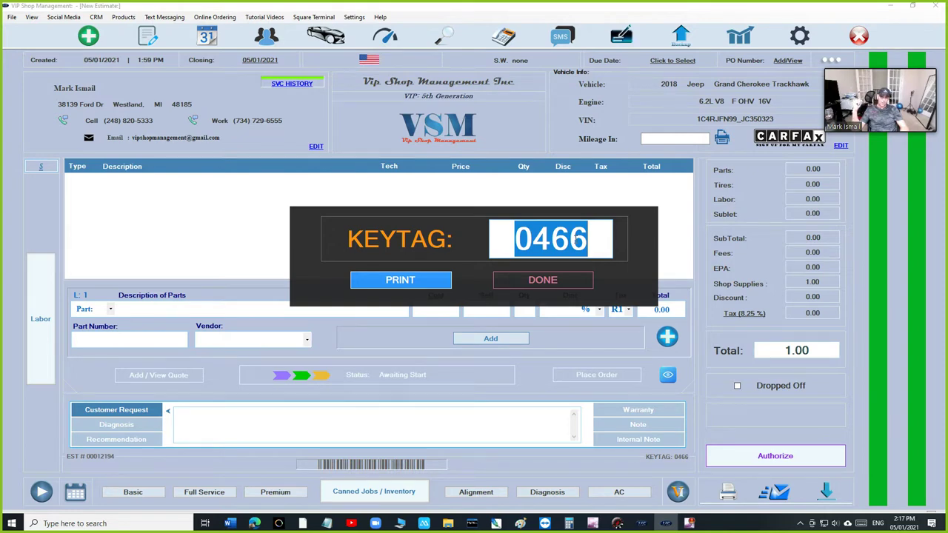
{"action": "left_click", "coordinate": [576, 285]}
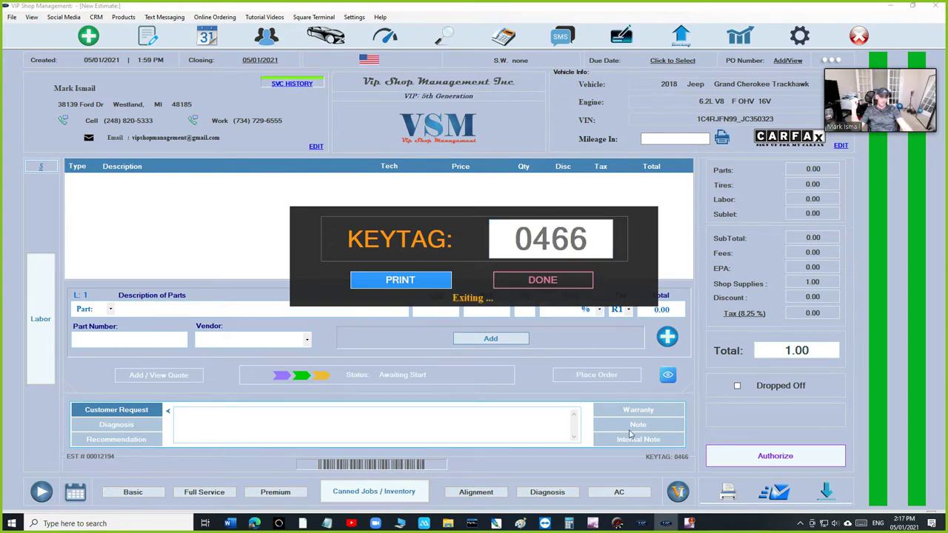
{"action": "left_click", "coordinate": [680, 456]}
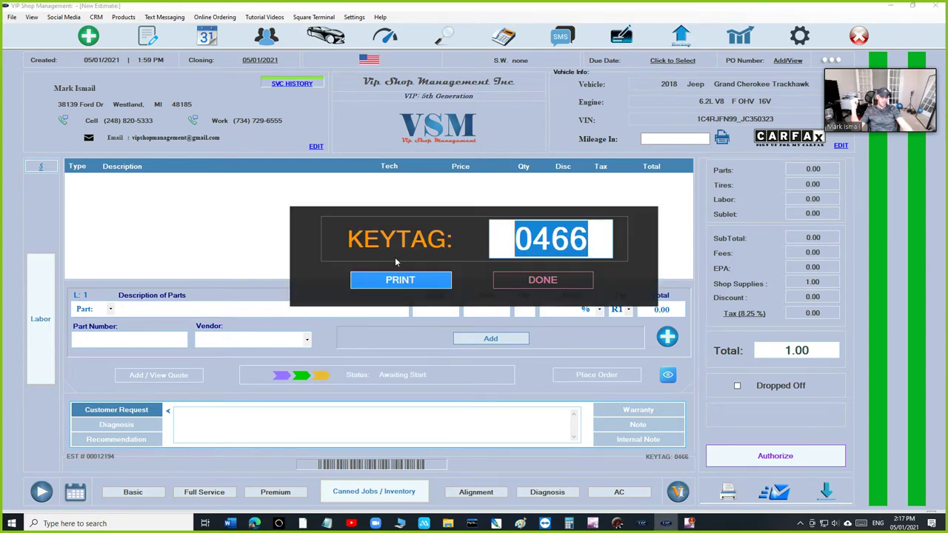
{"action": "type", "text": "4515"}
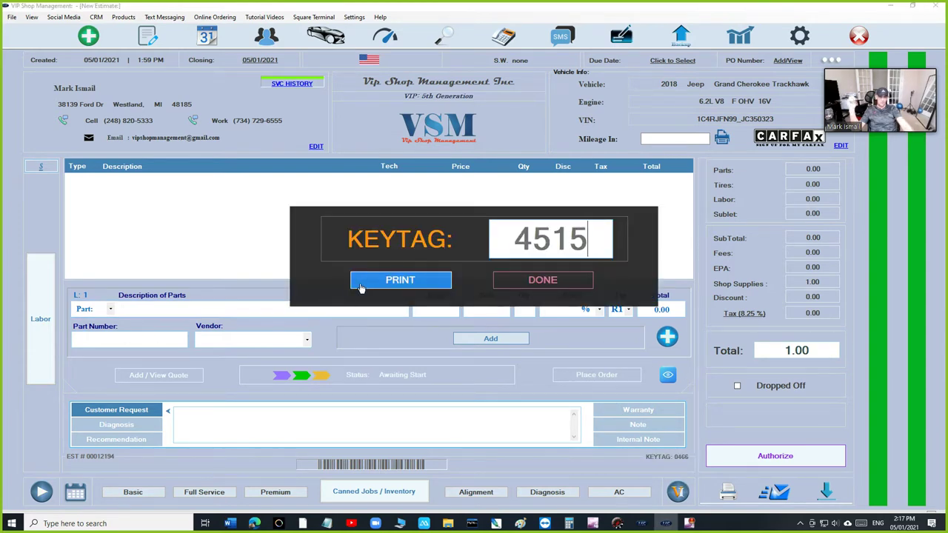
{"action": "left_click", "coordinate": [380, 281]}
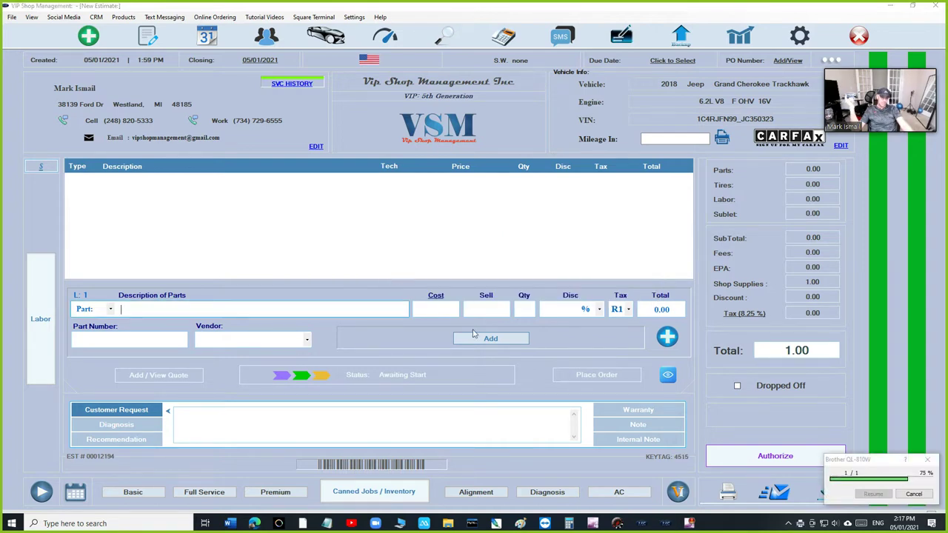
- View the estimate's attached photos of the printed key tag label and of the label on the key fob
{"action": "left_click", "coordinate": [669, 377]}
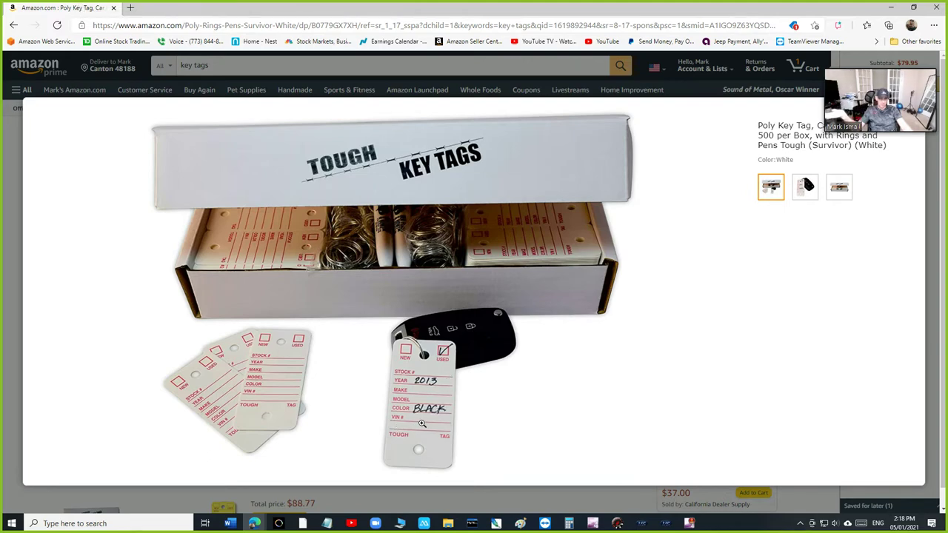
{"action": "key", "text": "alt+Tab"}
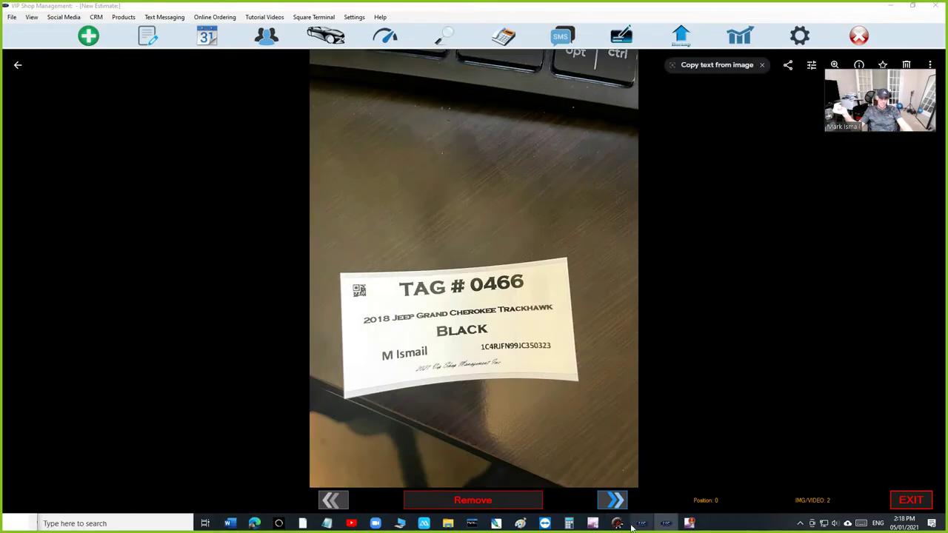
{"action": "left_click", "coordinate": [614, 501]}
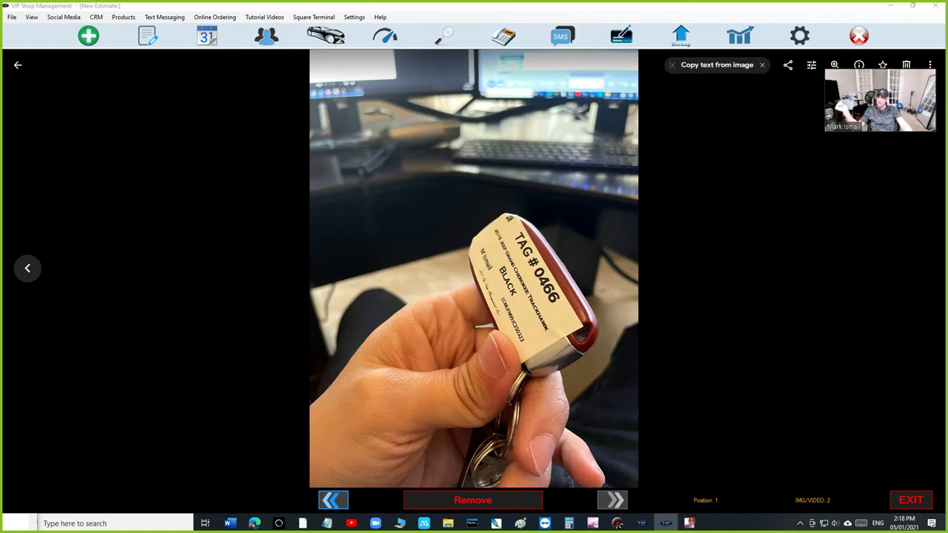
{"action": "left_click", "coordinate": [254, 524]}
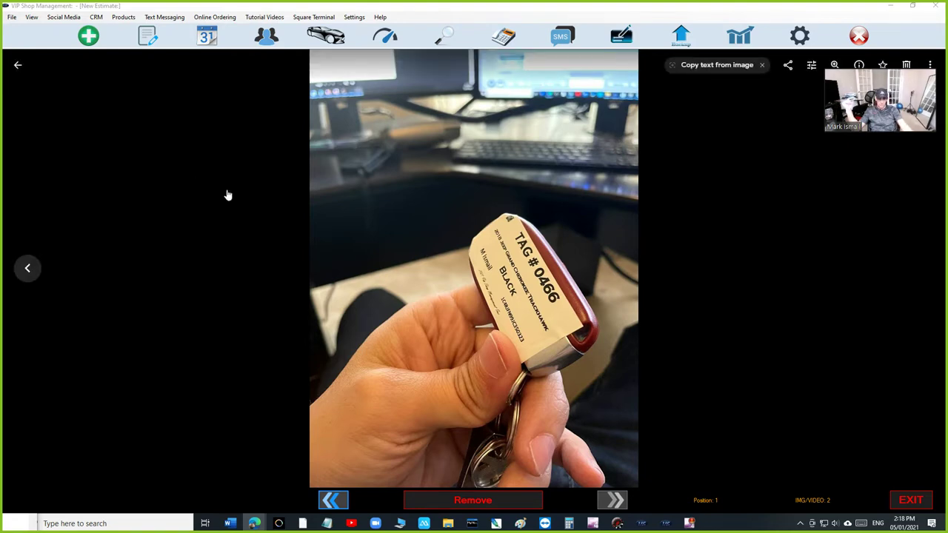
{"action": "left_click", "coordinate": [330, 500]}
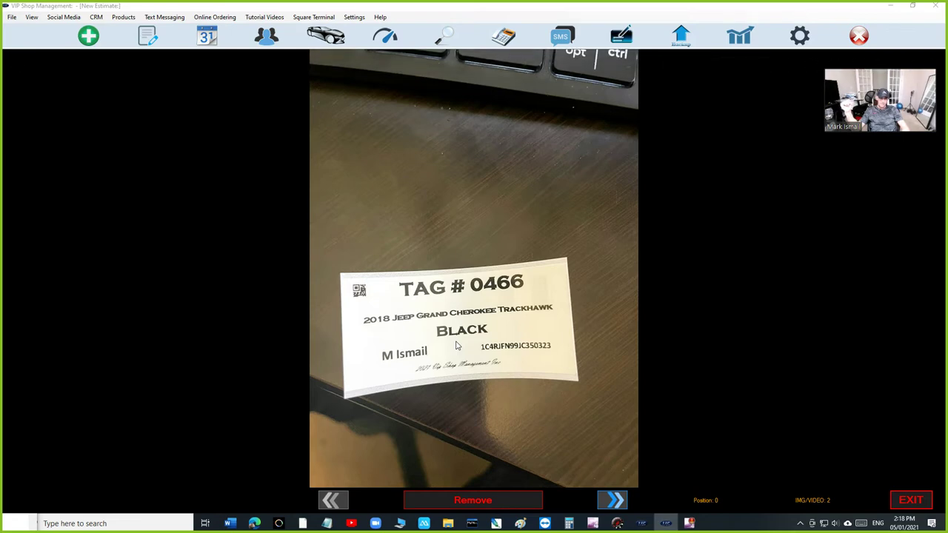
{"action": "left_click", "coordinate": [618, 502]}
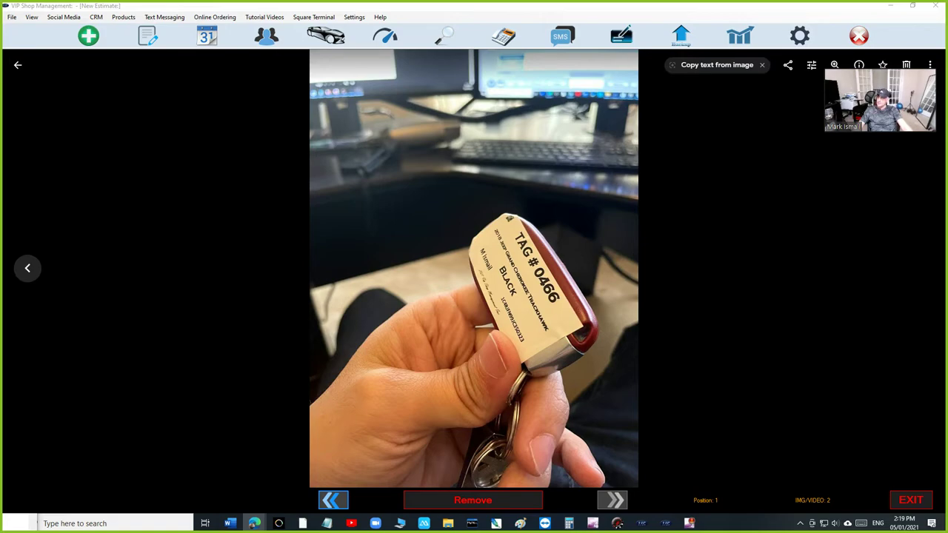
- Switch to the Amazon browser window and view the multi-color self-laminating Car Key Tags listing, box of 250, with its color photo enlarged
{"action": "left_click", "coordinate": [254, 523]}
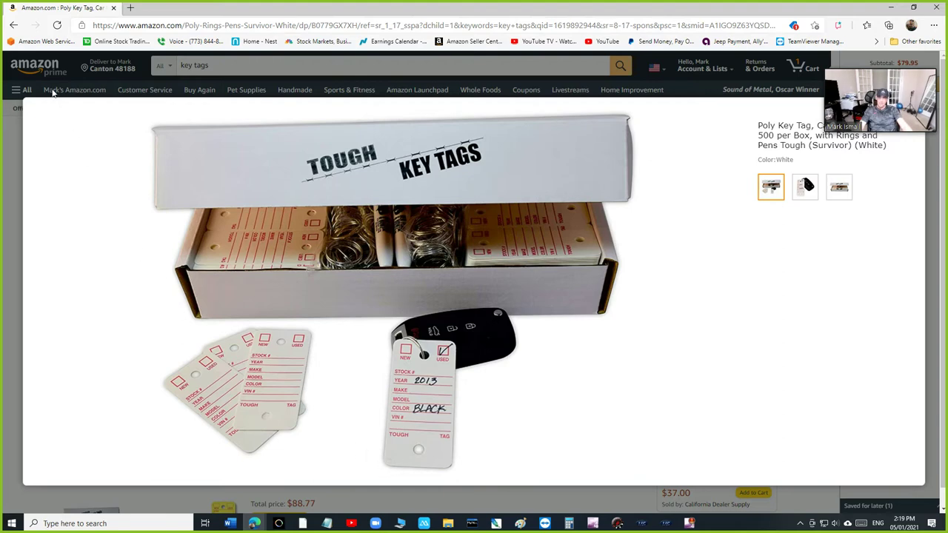
{"action": "left_click", "coordinate": [14, 25]}
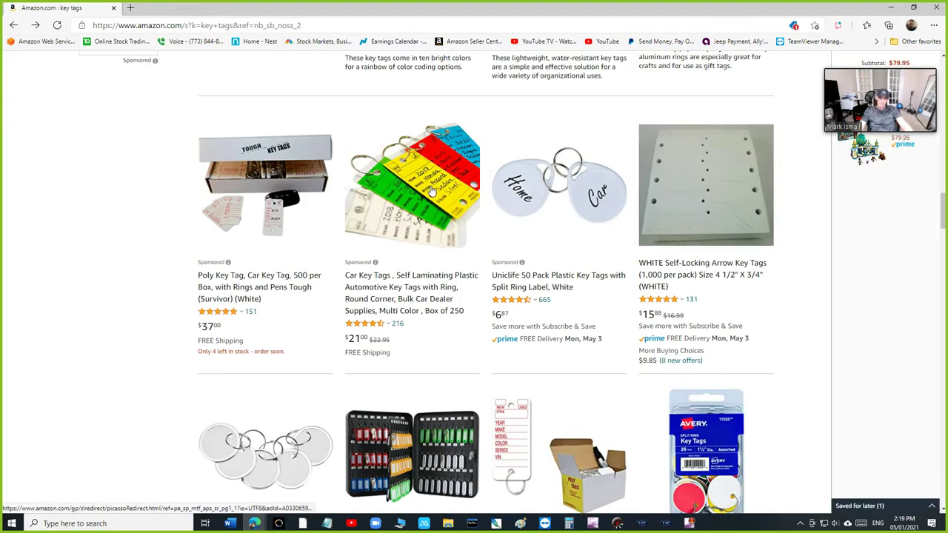
{"action": "left_click", "coordinate": [432, 191]}
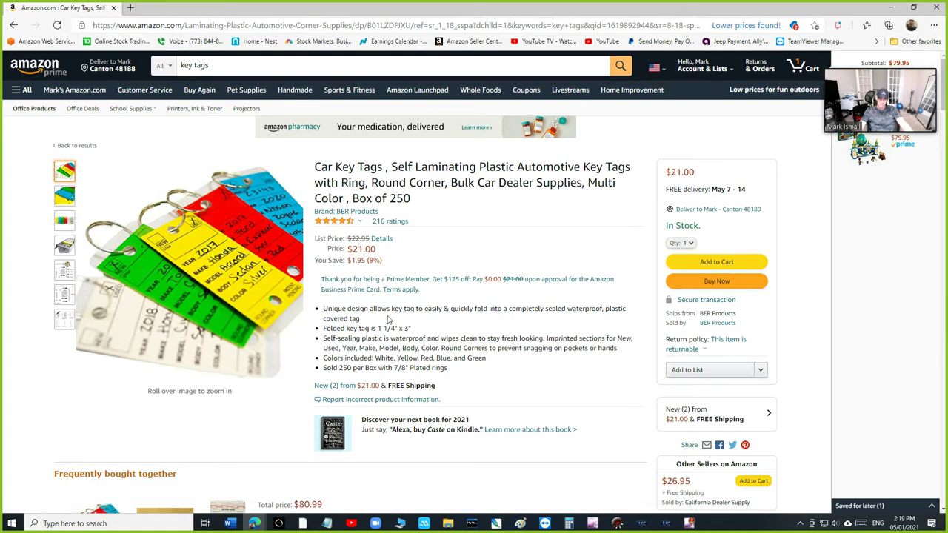
{"action": "left_click_drag", "start_coordinate": [374, 198], "coordinate": [419, 202]}
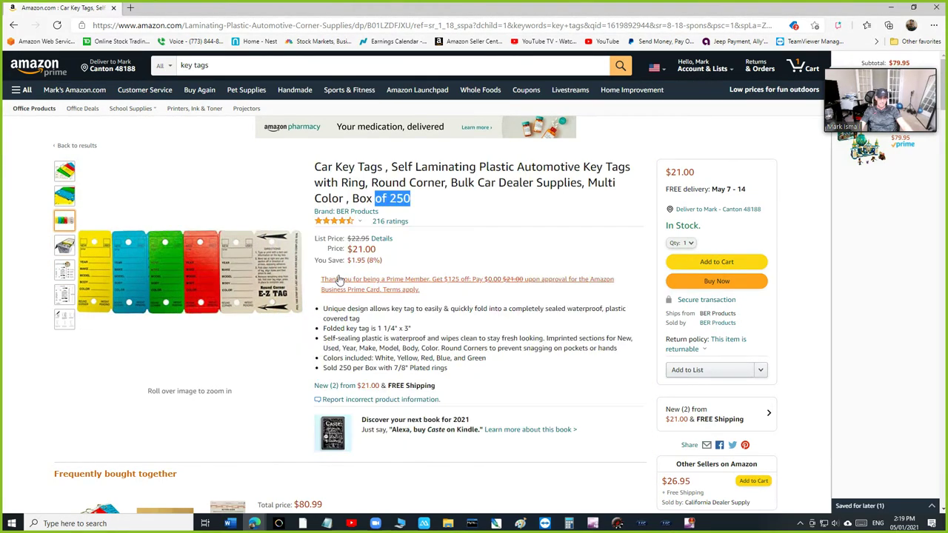
{"action": "left_click", "coordinate": [159, 274]}
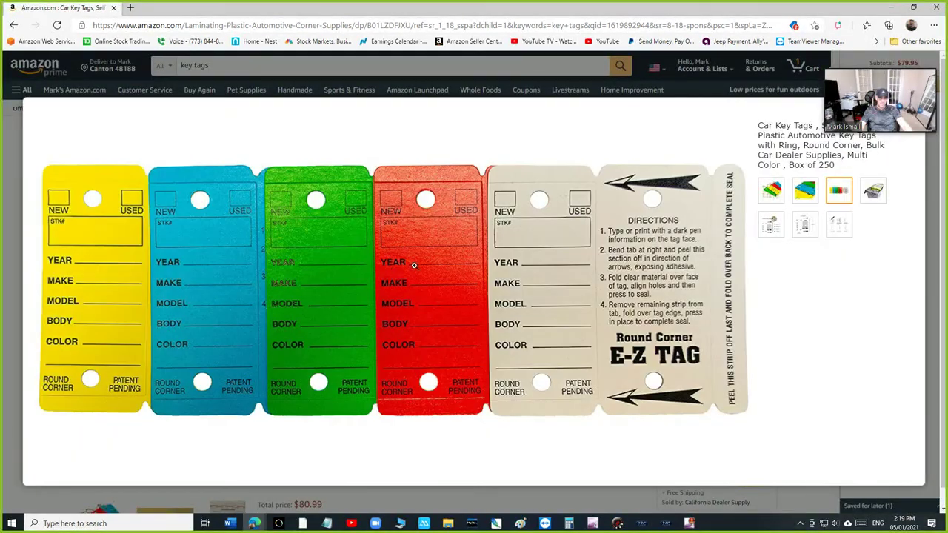
- Switch back to VIP Shop Management, check the estimate's attached photos again and exit the photo viewer
{"action": "key", "text": "alt+Tab"}
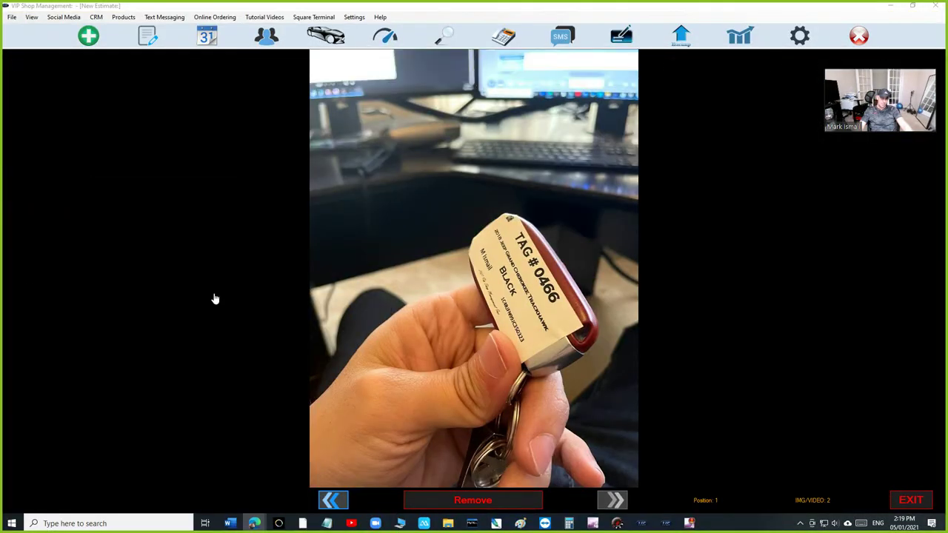
{"action": "left_click", "coordinate": [899, 502]}
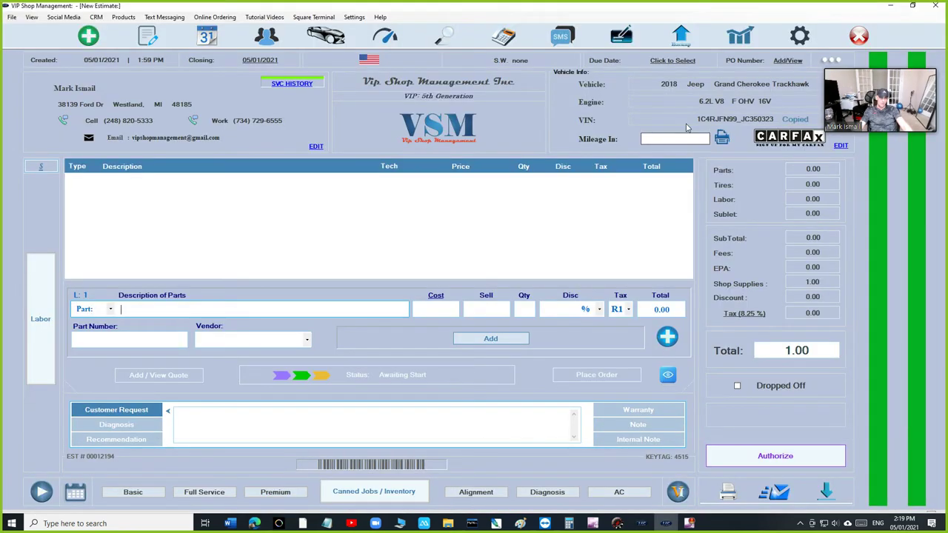
{"action": "left_click", "coordinate": [667, 378]}
{"action": "left_click", "coordinate": [901, 502]}
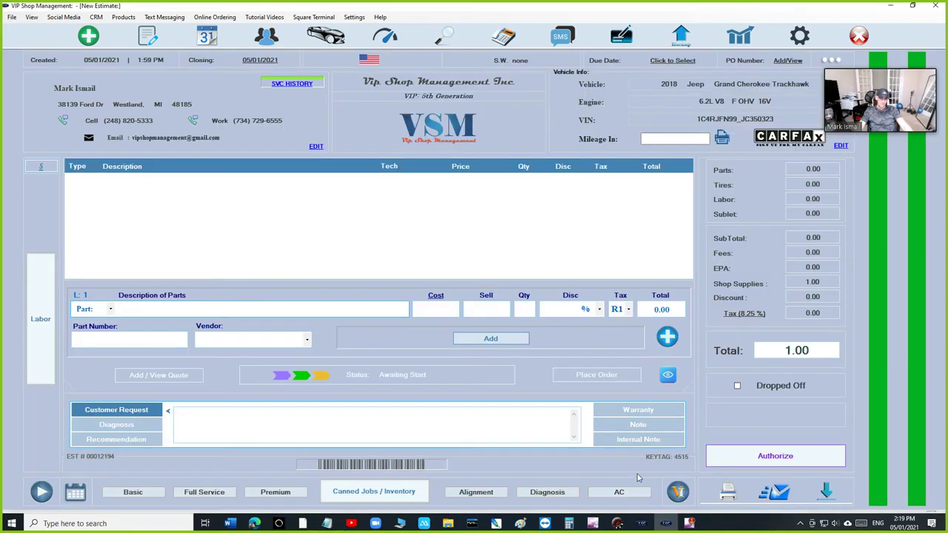
- Print another keytag label for the estimate, keeping its current number
{"action": "left_click", "coordinate": [671, 455]}
{"action": "left_click", "coordinate": [401, 282]}
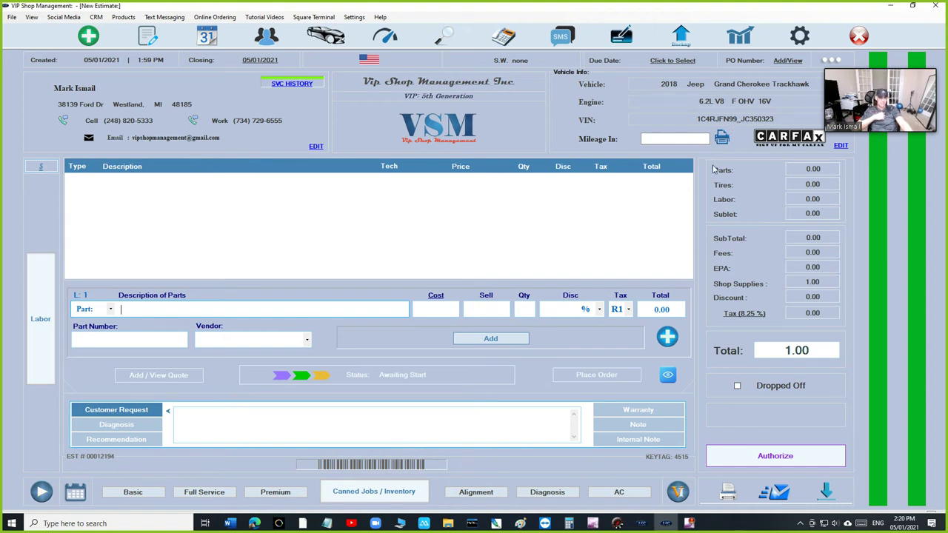
- Look up the vehicle by license plate VSM in its vehicle information form, then leave the form without saving
{"action": "left_click", "coordinate": [840, 145]}
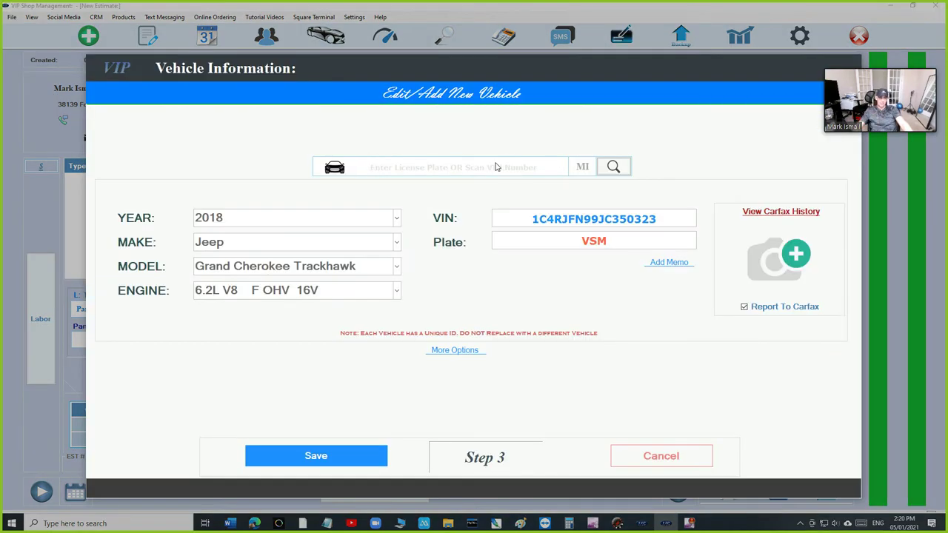
{"action": "left_click", "coordinate": [479, 167]}
{"action": "type", "text": "vsm"}
{"action": "key", "text": "Return"}
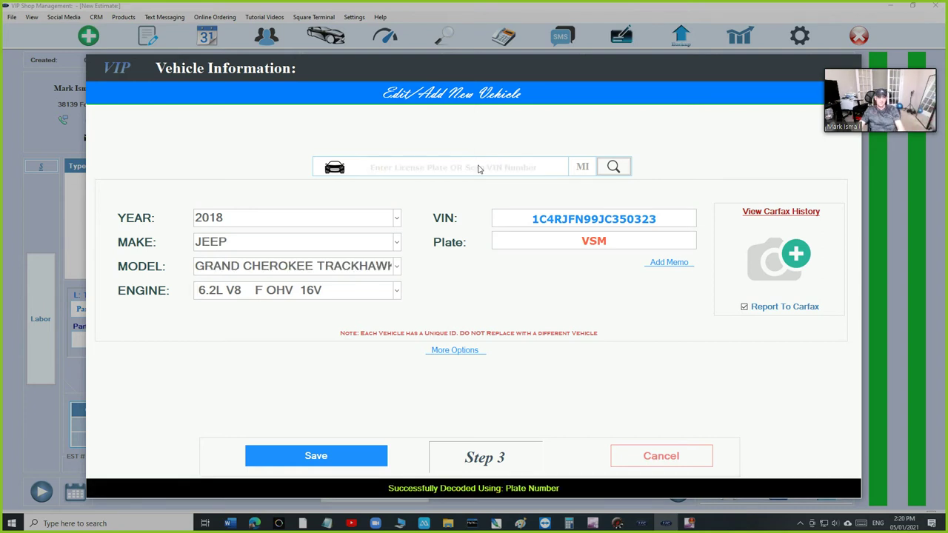
{"action": "left_click", "coordinate": [648, 463]}
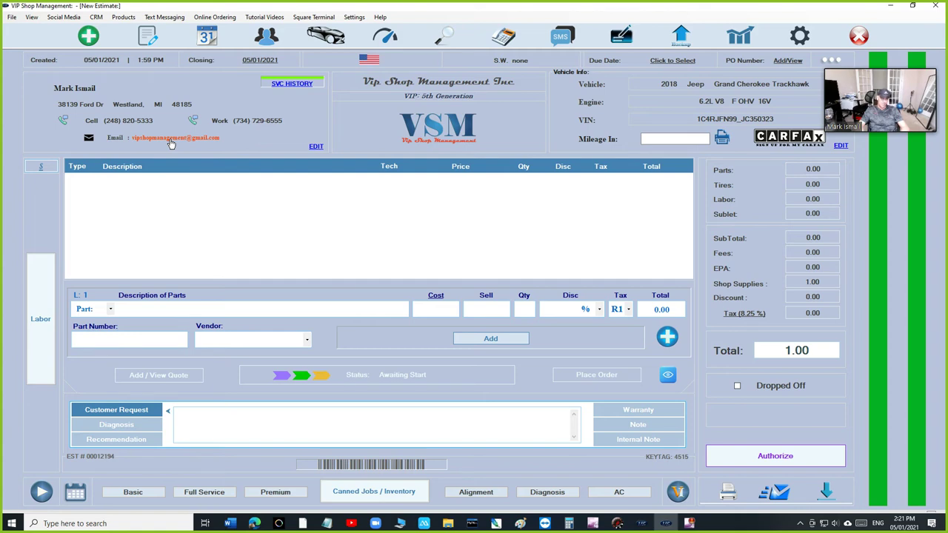
- Add the Basic synthetic-blend oil change and the wheel alignment service to the estimate
{"action": "left_click", "coordinate": [152, 309]}
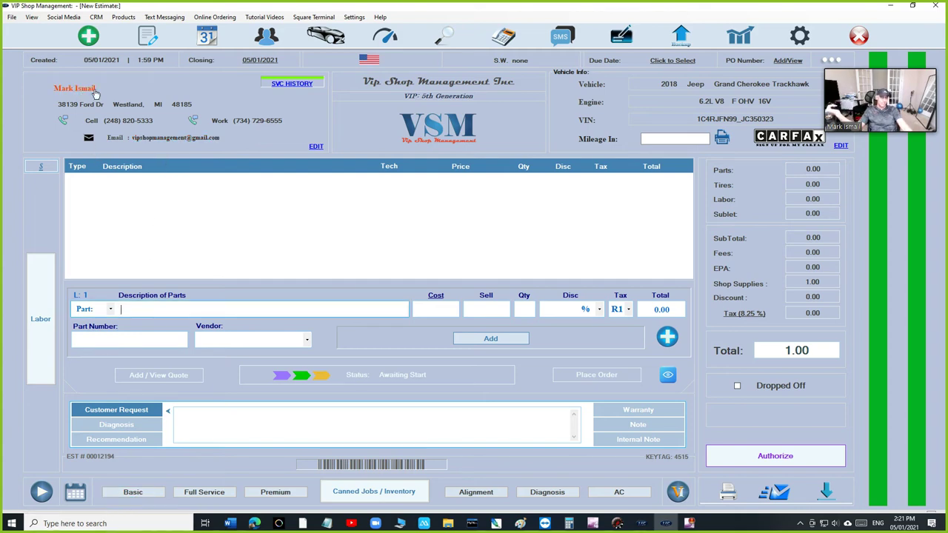
{"action": "left_click", "coordinate": [135, 493]}
{"action": "left_click", "coordinate": [474, 493]}
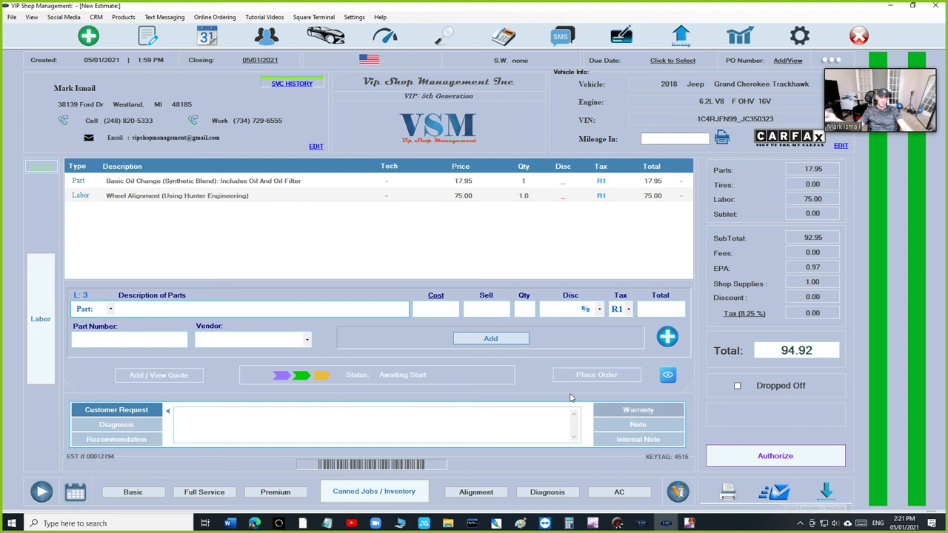
- Email the estimate to the customer as an approval request with the prepared message and attached PDF
{"action": "left_click", "coordinate": [178, 138]}
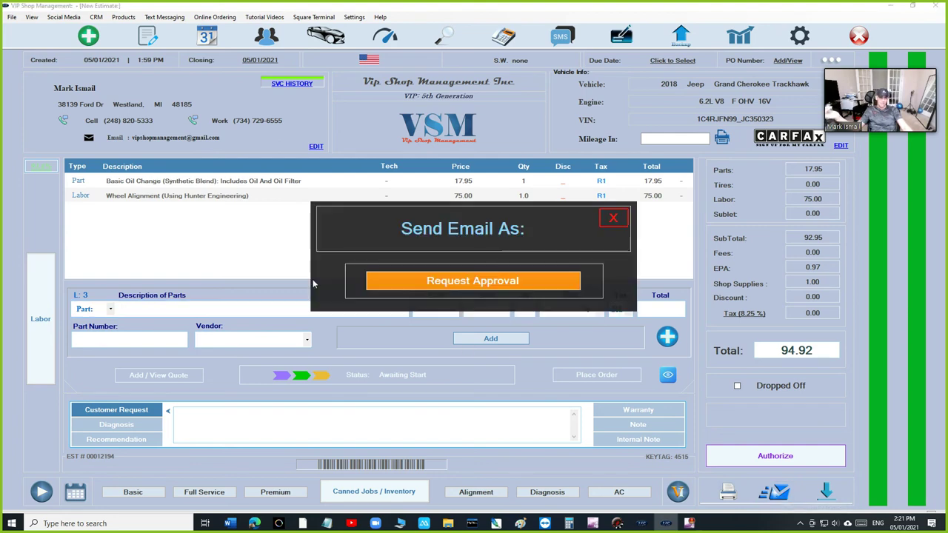
{"action": "left_click", "coordinate": [427, 285]}
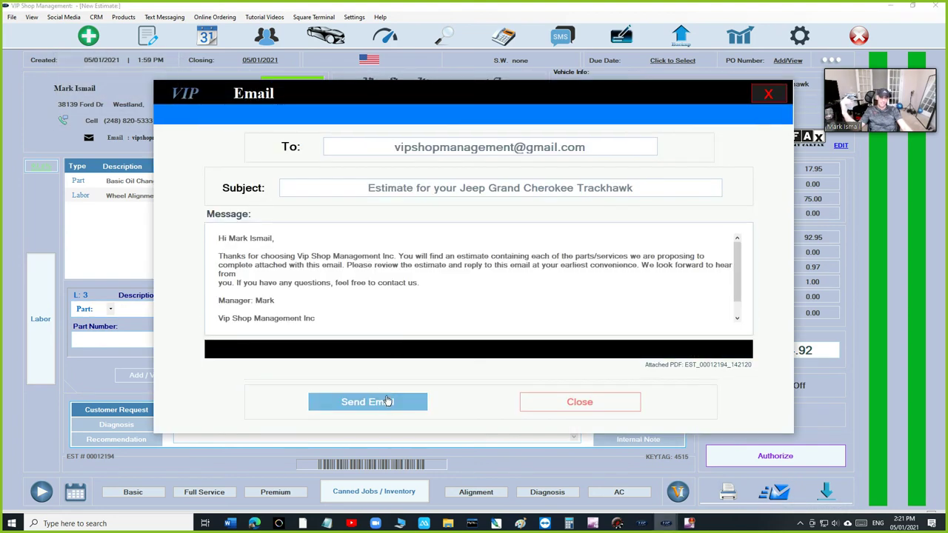
{"action": "left_click", "coordinate": [387, 402]}
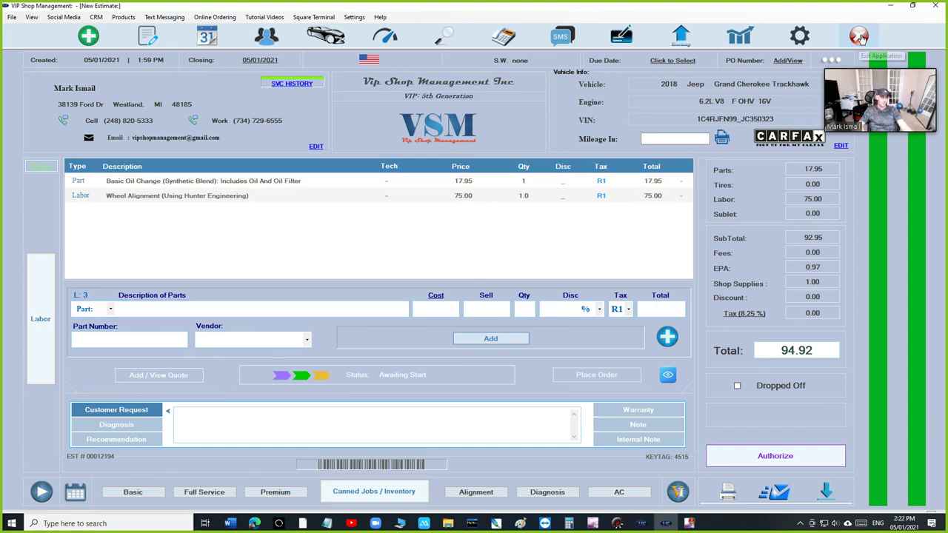
- Switch to the VIP Shop Management W.O. sign-in program, view the blank new customer form, and exit without saving
{"action": "left_click", "coordinate": [889, 6]}
{"action": "left_click", "coordinate": [56, 122]}
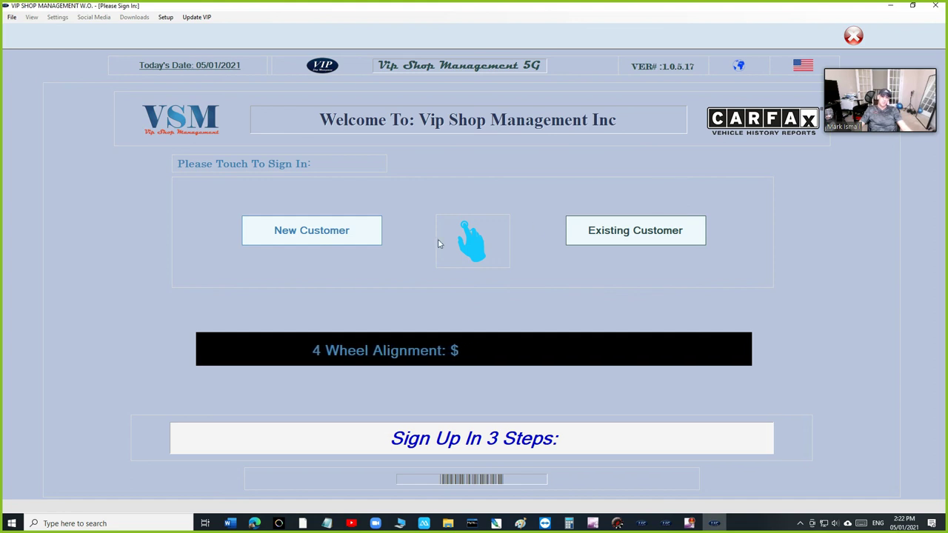
{"action": "left_click", "coordinate": [339, 244]}
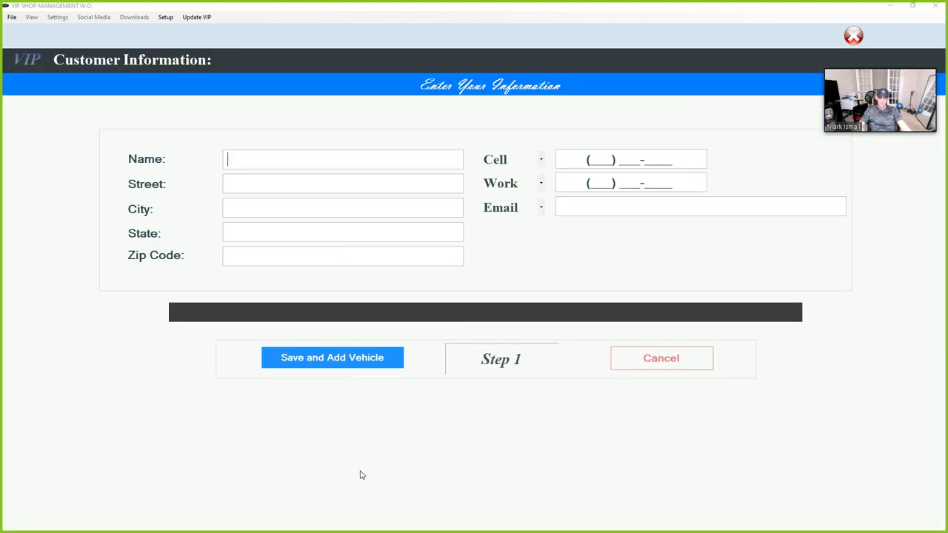
{"action": "left_click", "coordinate": [670, 363]}
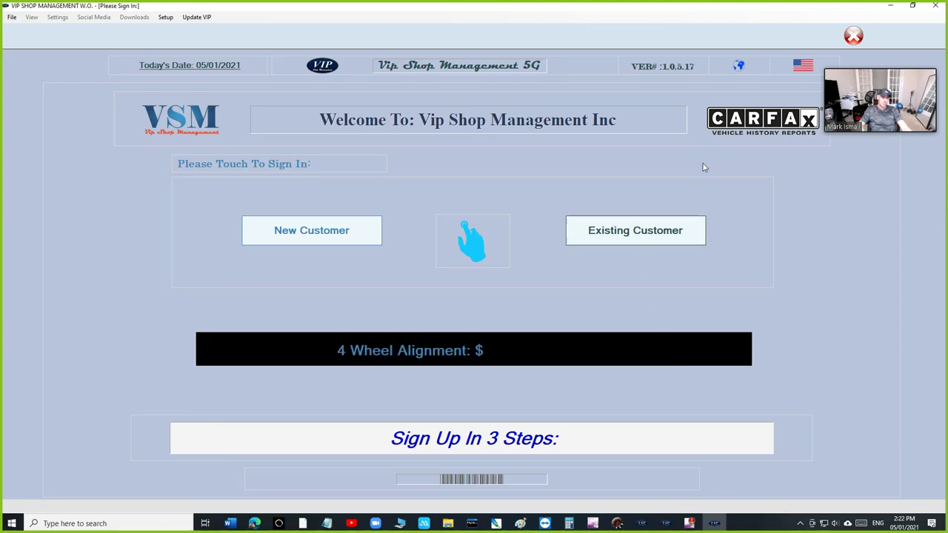
{"action": "left_click", "coordinate": [853, 35]}
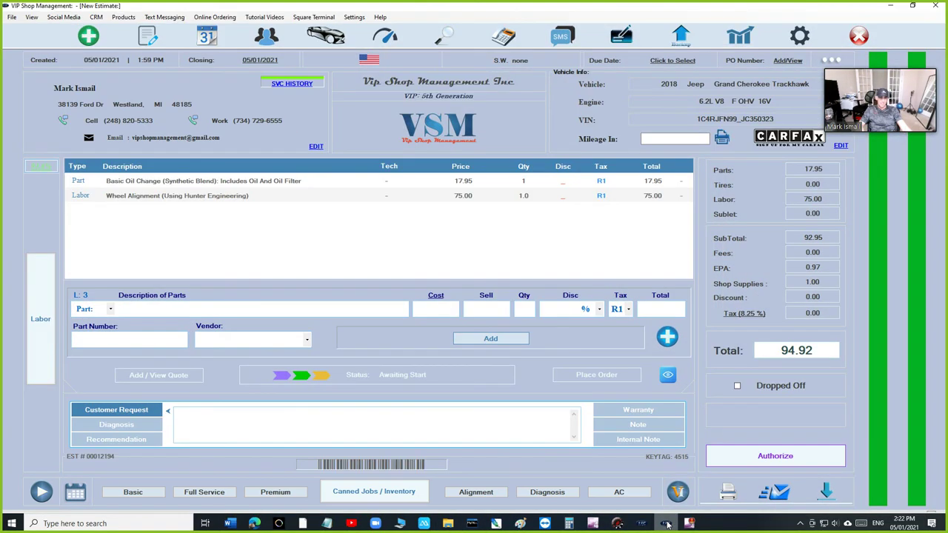